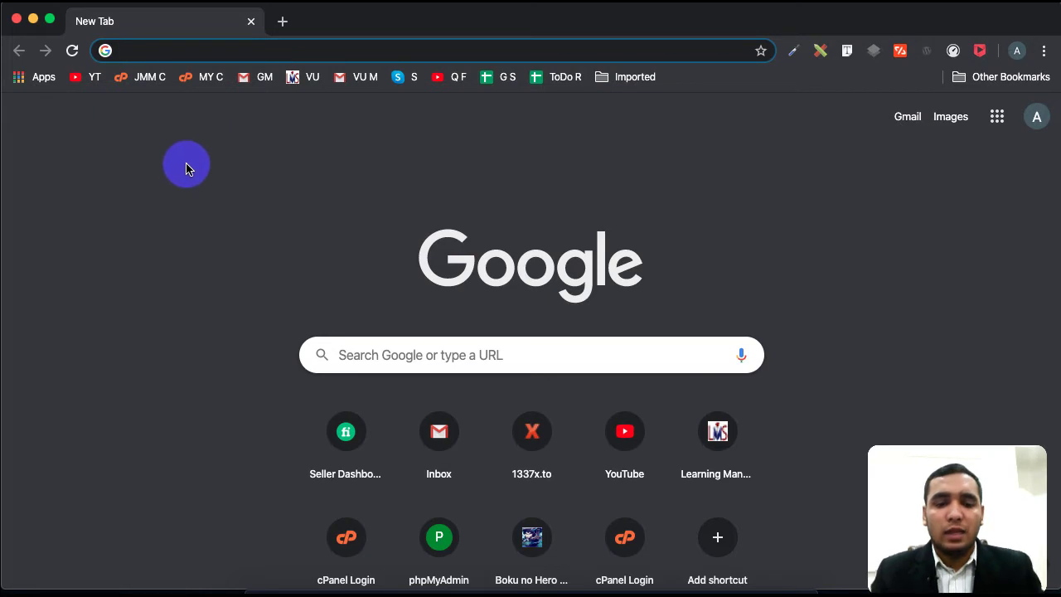
Open the home page of the local Blog Project site in the browser
text(te)
key(BackSpace)
key(BackSpace)
key(BackSpace)
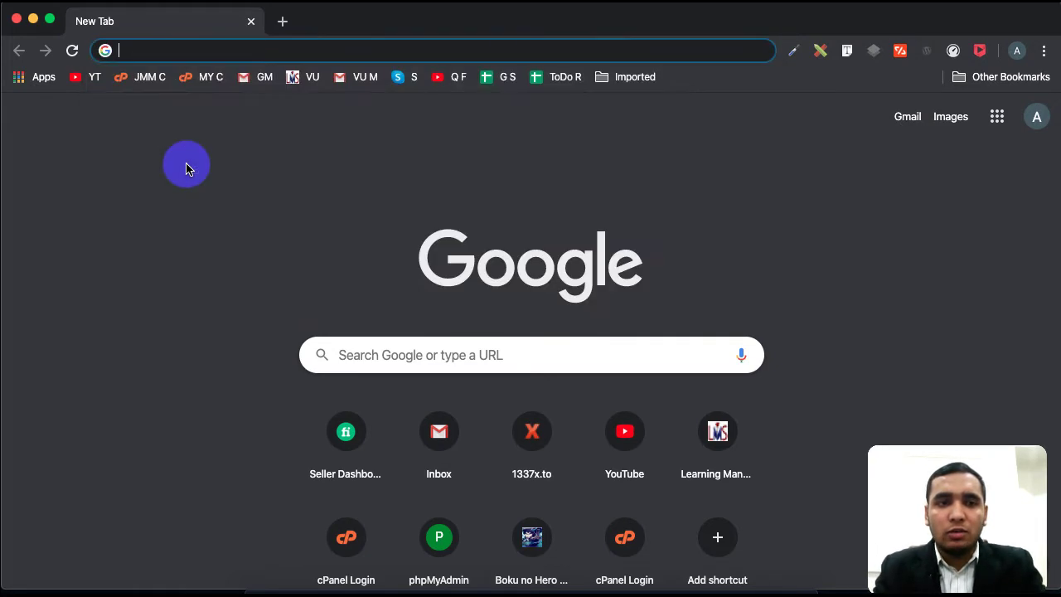
text(blo)
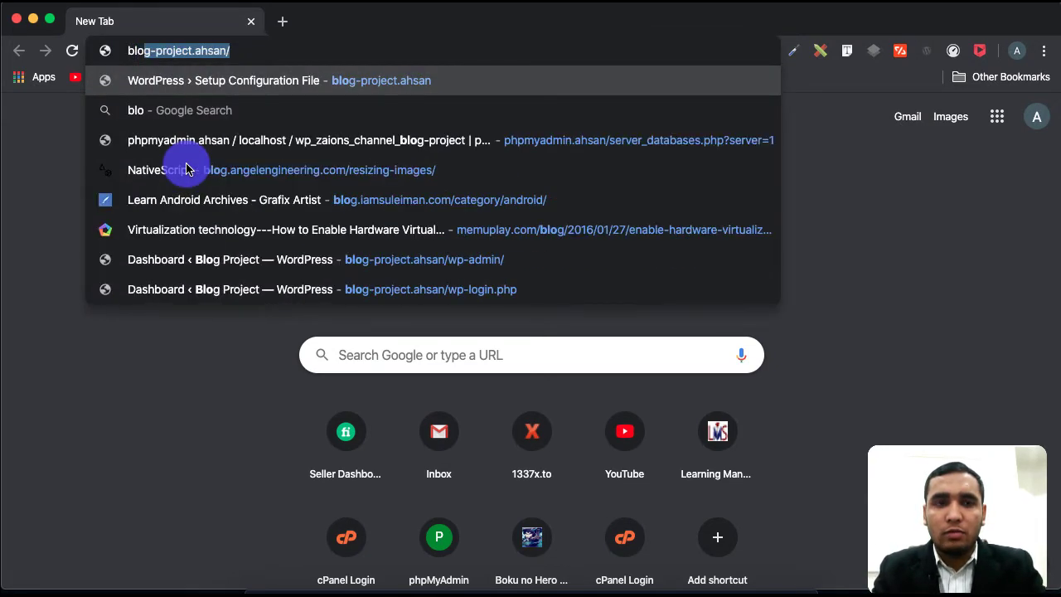
key(Return)
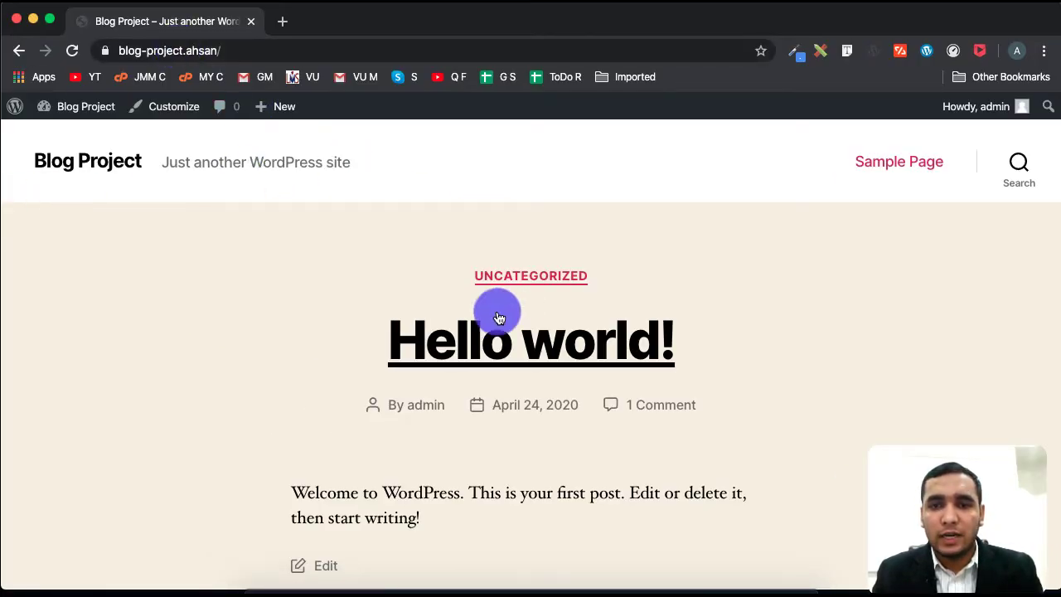
Open the site's WordPress dashboard in a separate tab placed before the site's tab and look over its widgets
mouse_move(98, 109)
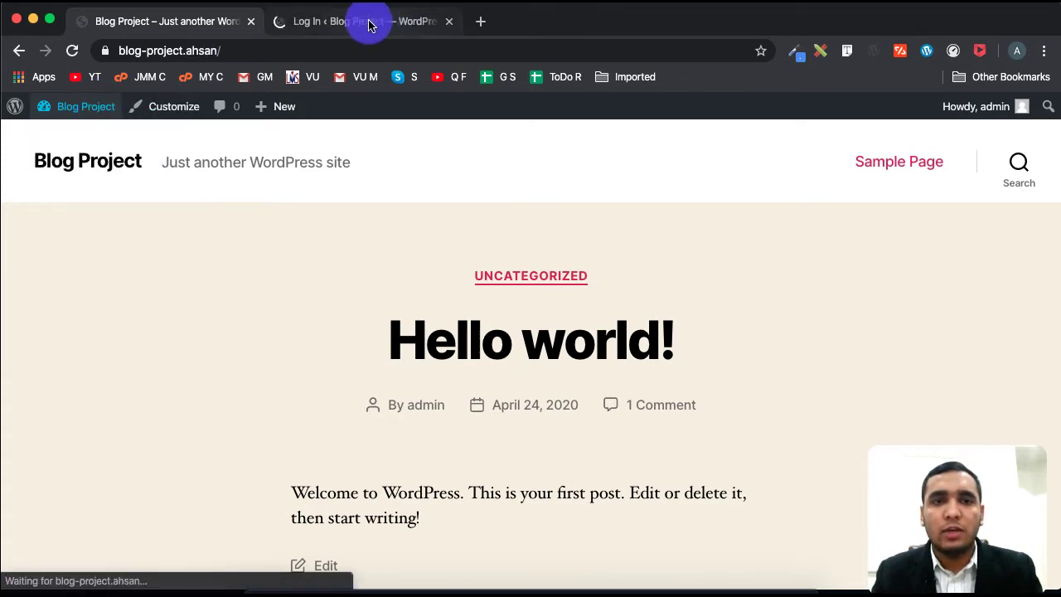
drag(379, 23, 213, 33)
key(Return)
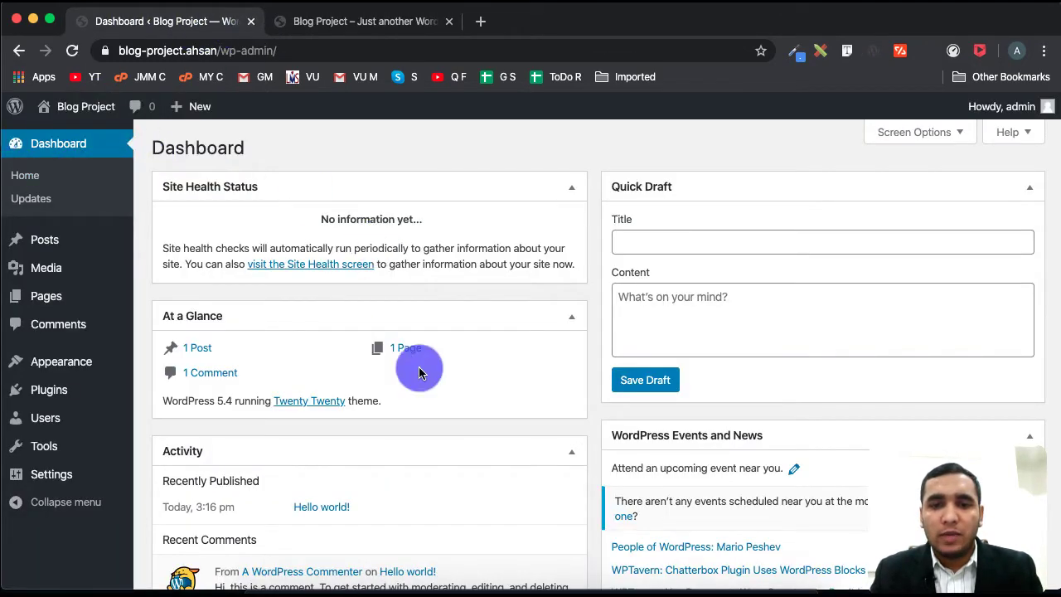
scroll(398, 303, down, 5)
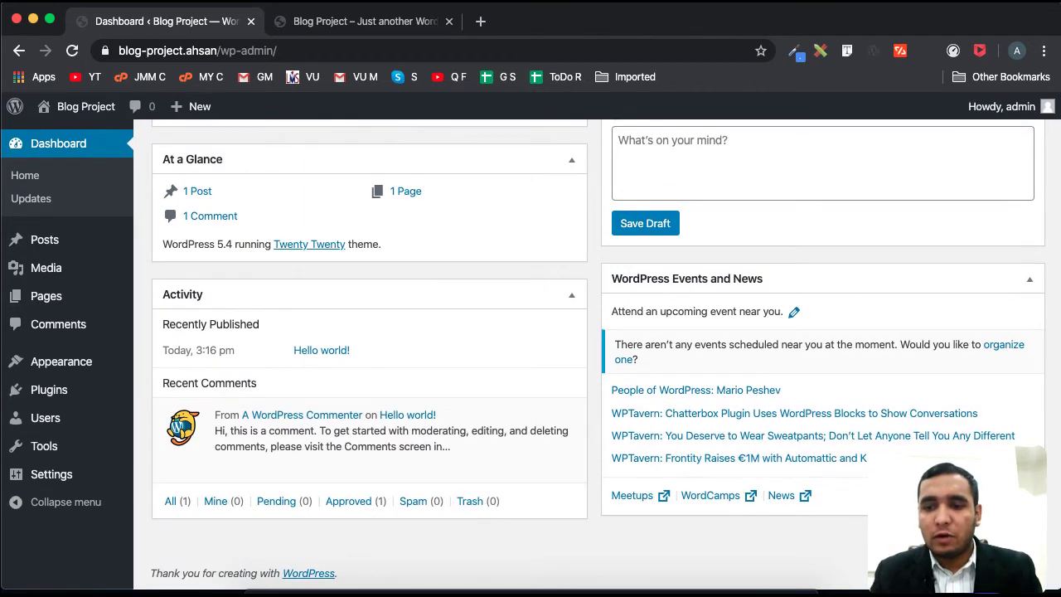
scroll(834, 492, up, 4)
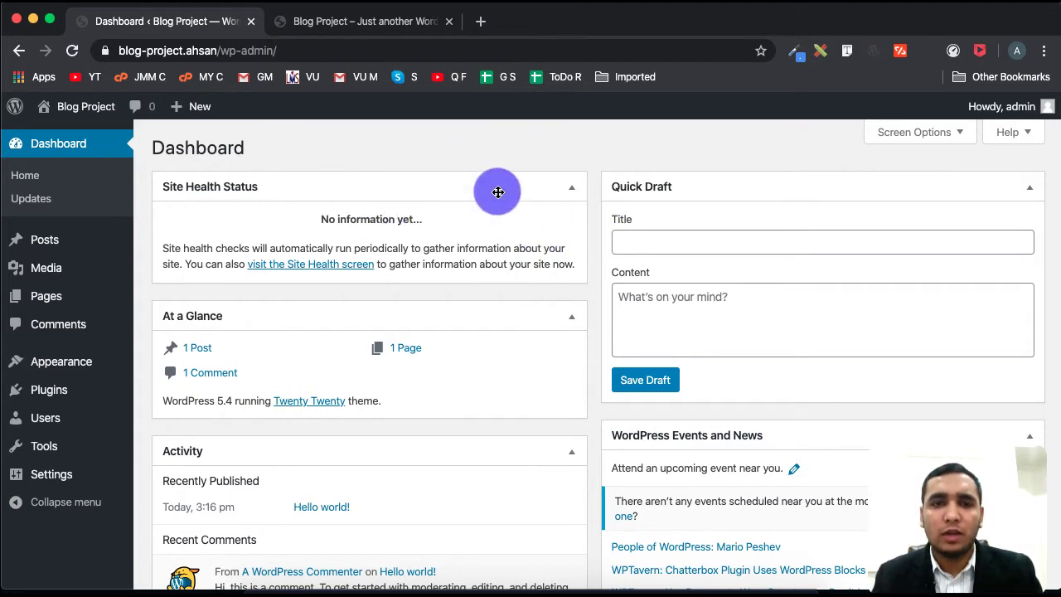
Open the form for uploading a new theme as a .zip file from the site's theme management page
mouse_move(60, 365)
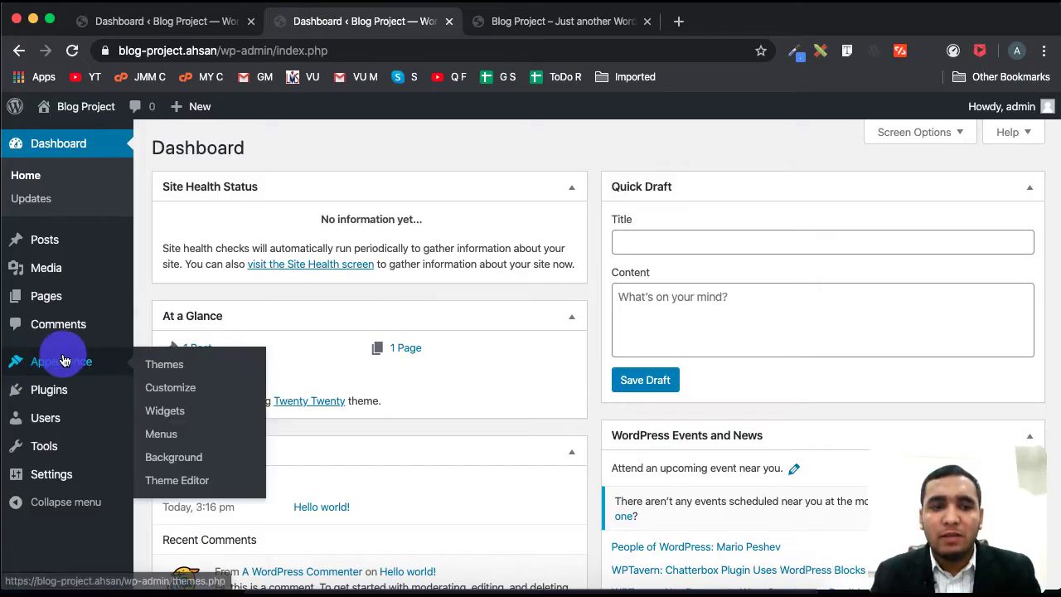
click(67, 358)
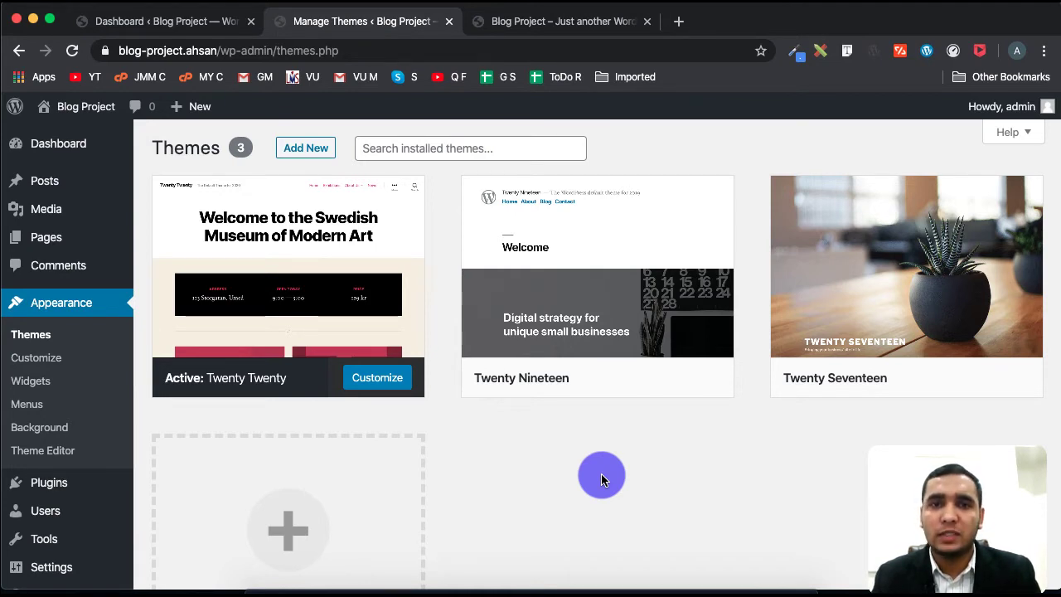
mouse_move(611, 289)
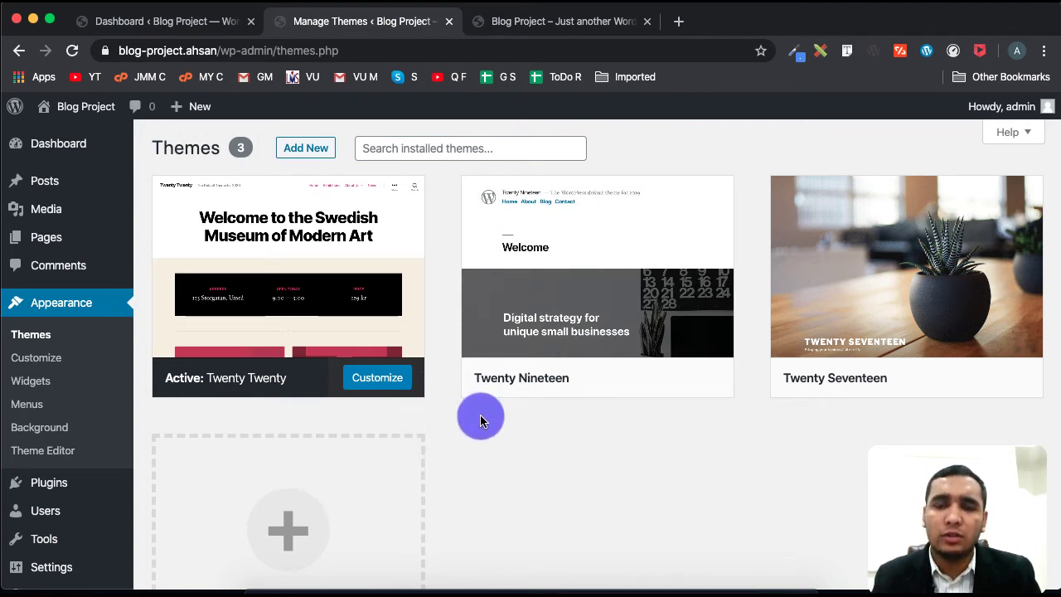
click(305, 149)
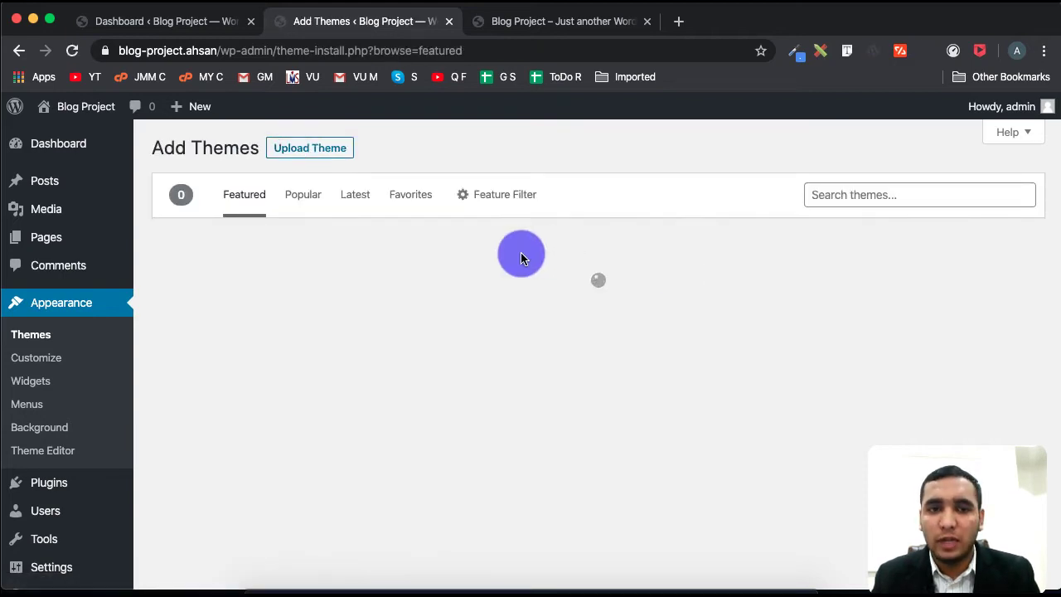
click(312, 149)
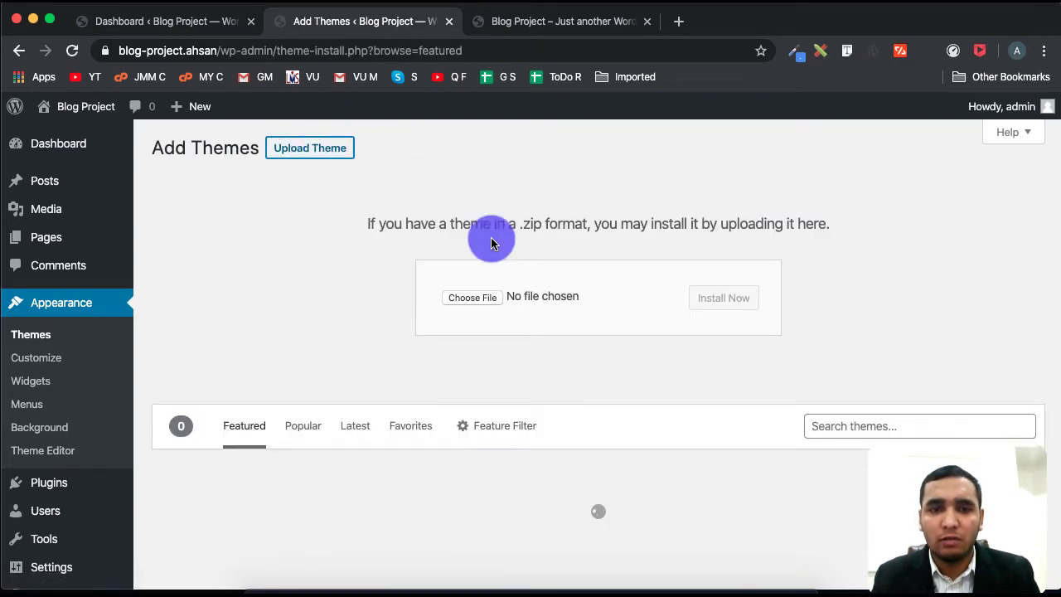
Install the theme from covernews.1.0.5.zip in the Downloads folder and activate it
click(472, 298)
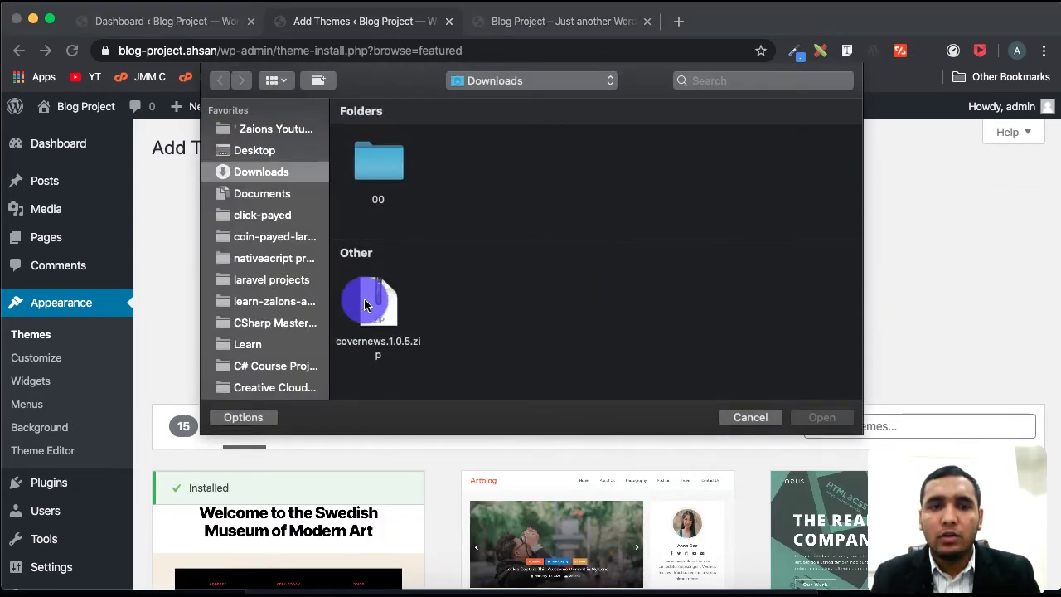
double_click(378, 303)
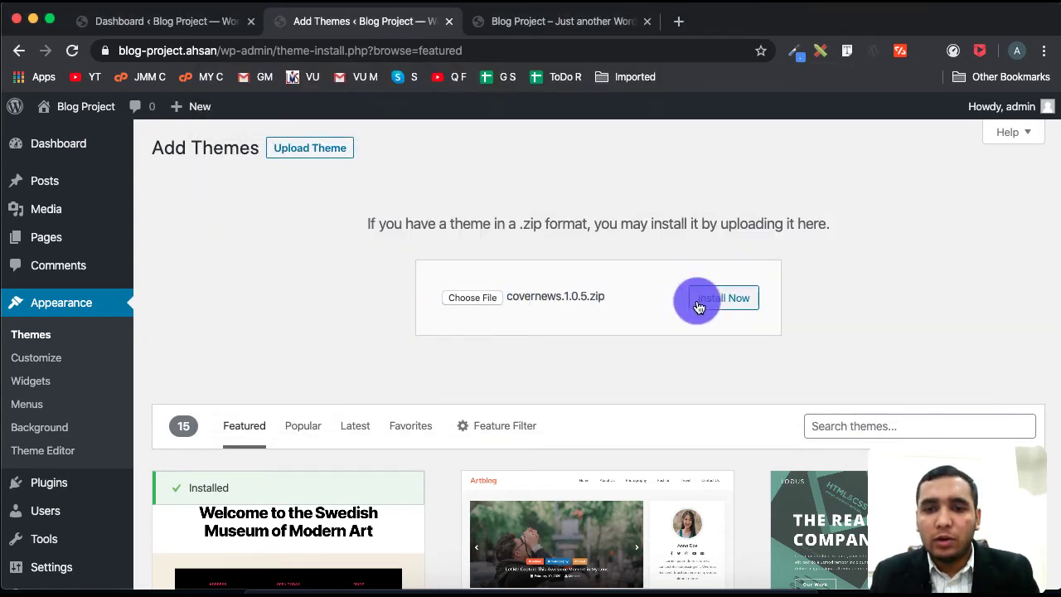
click(728, 303)
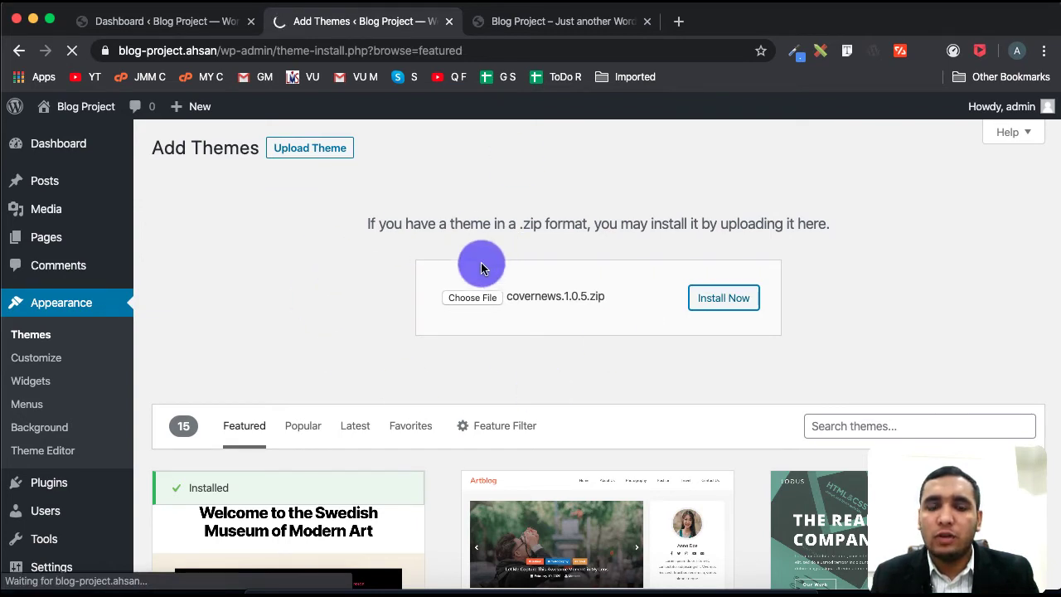
click(239, 262)
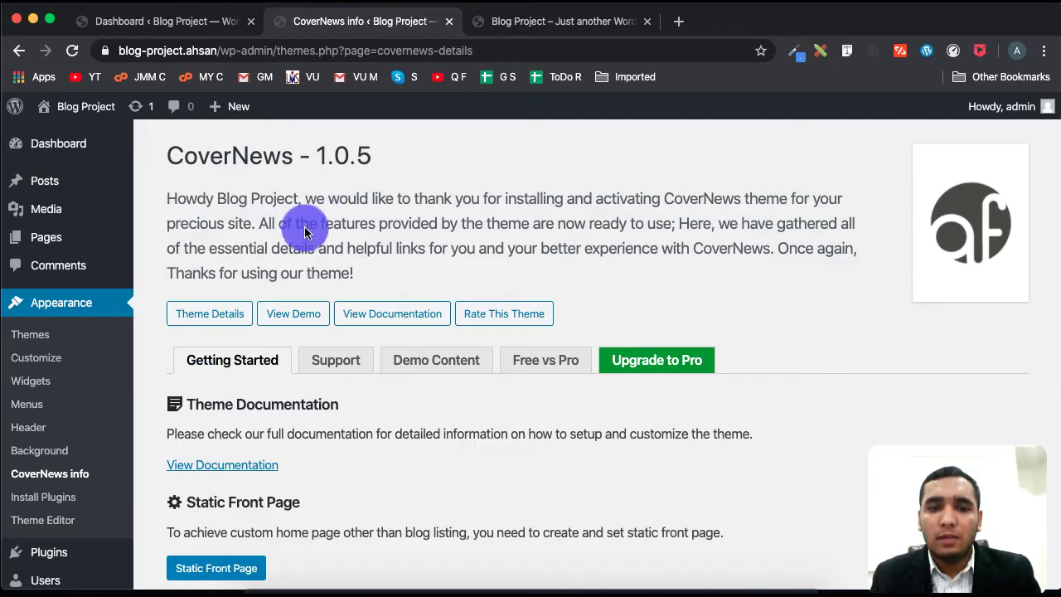
Install the theme's recommended plugins One Click Demo Import and WP Post Author with one bulk action
click(46, 496)
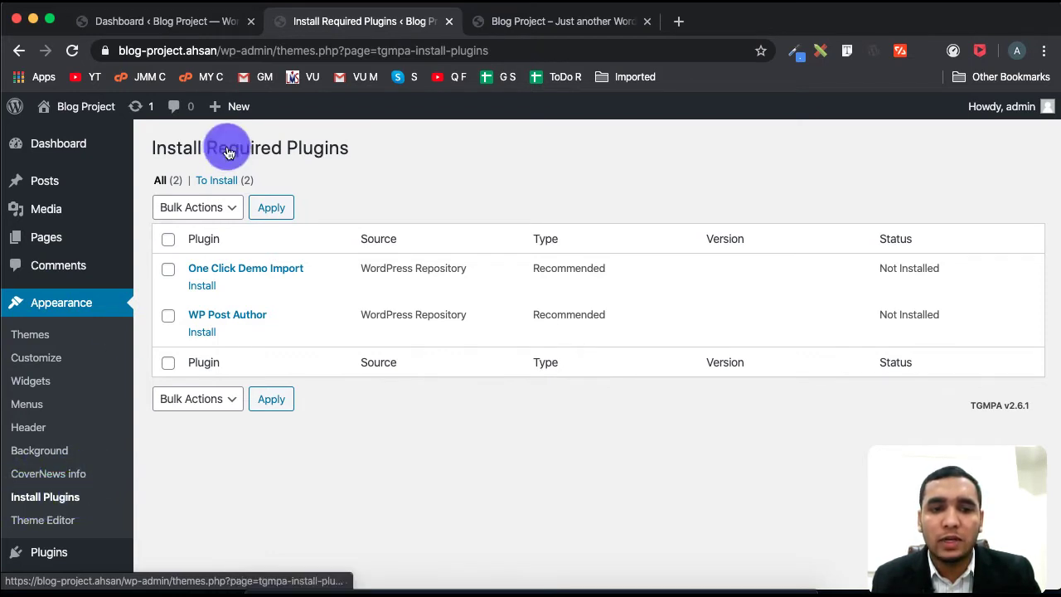
click(168, 239)
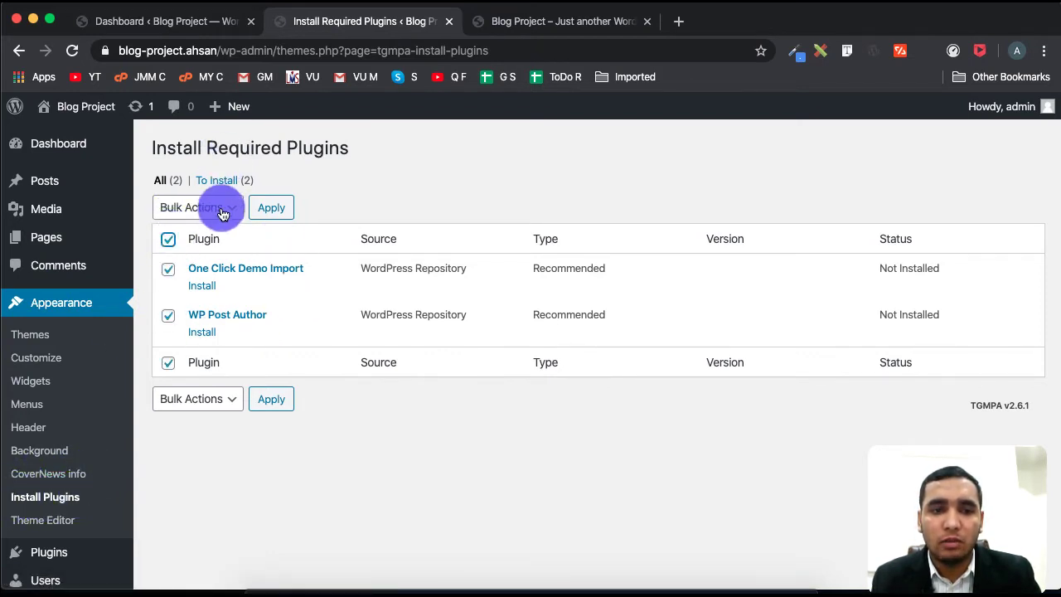
click(217, 217)
click(206, 220)
click(279, 215)
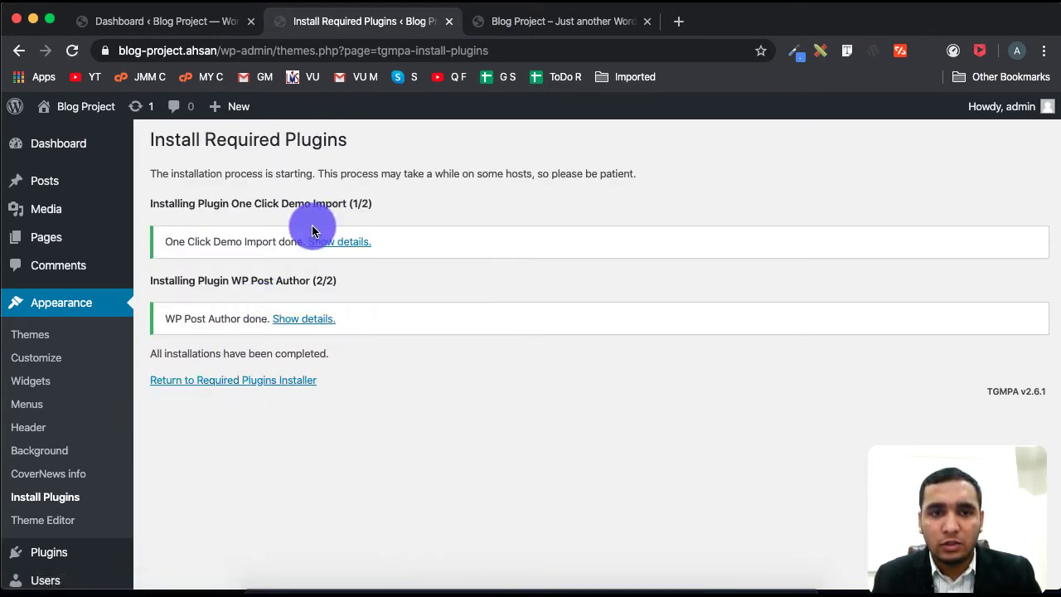
Return to the required plugins list and bulk-activate One Click Demo Import and WP Post Author
click(254, 383)
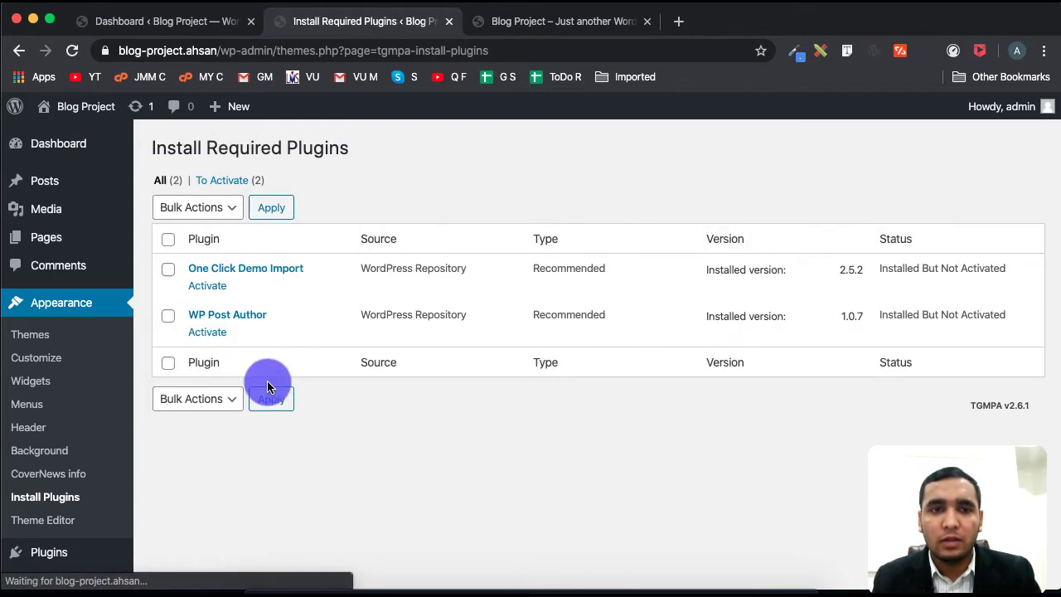
click(168, 239)
click(199, 207)
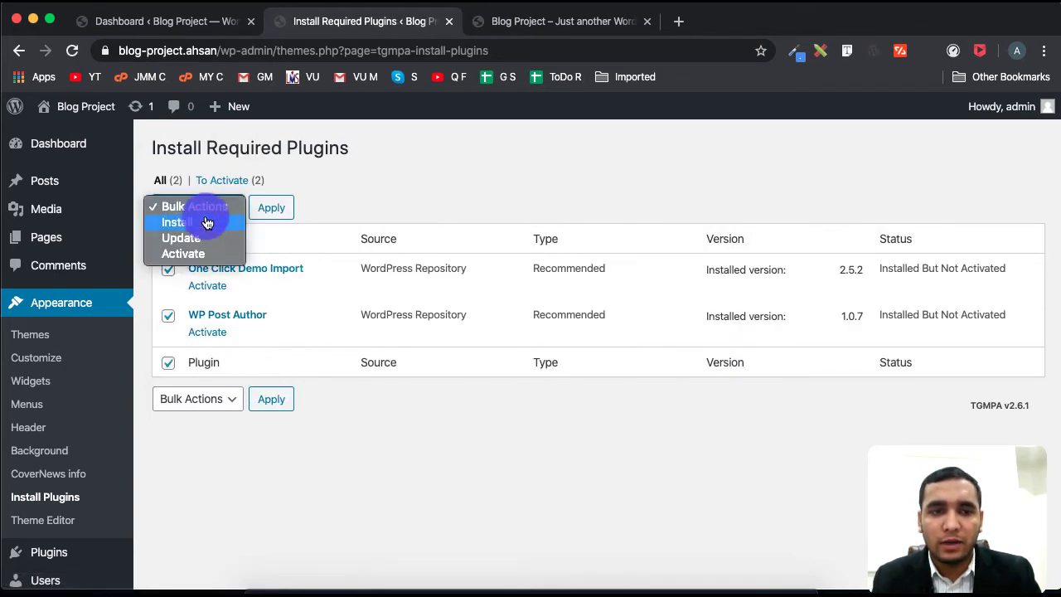
click(192, 252)
click(271, 207)
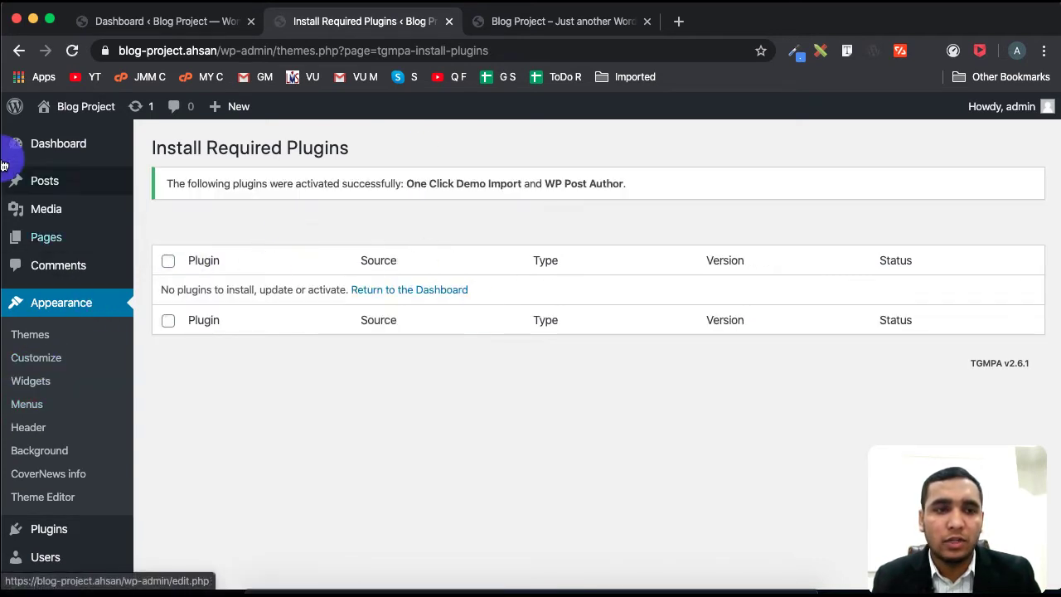
Import the CoverNews Default demo data into the site and read the import messages
click(57, 159)
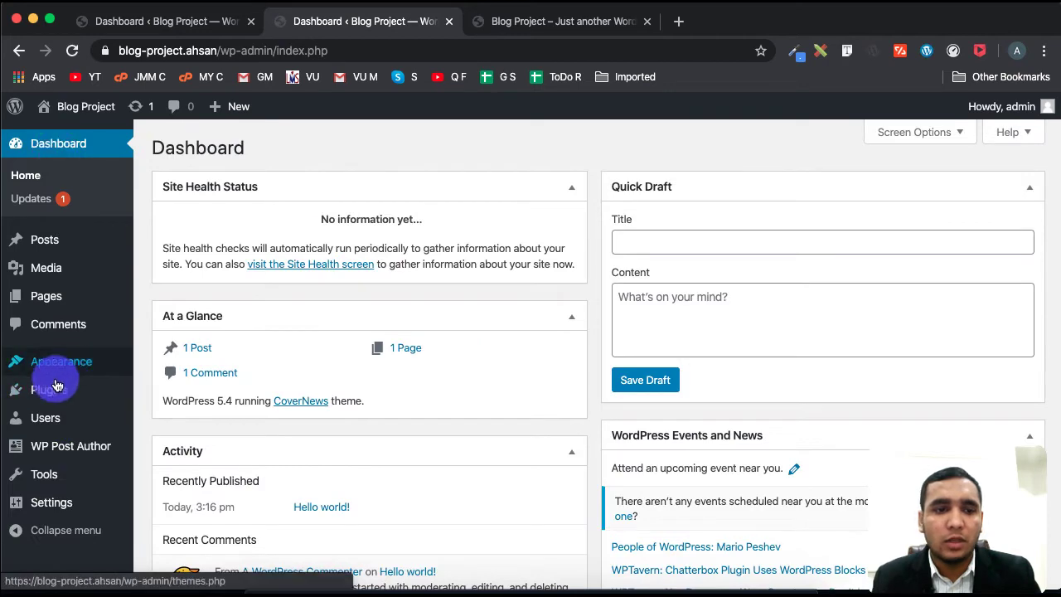
mouse_move(55, 366)
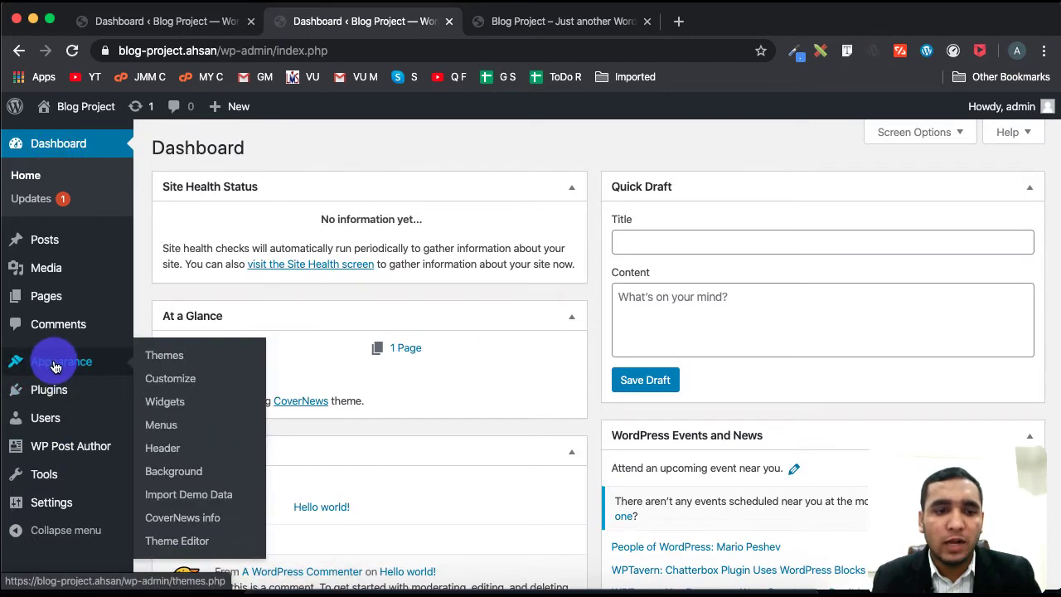
click(191, 495)
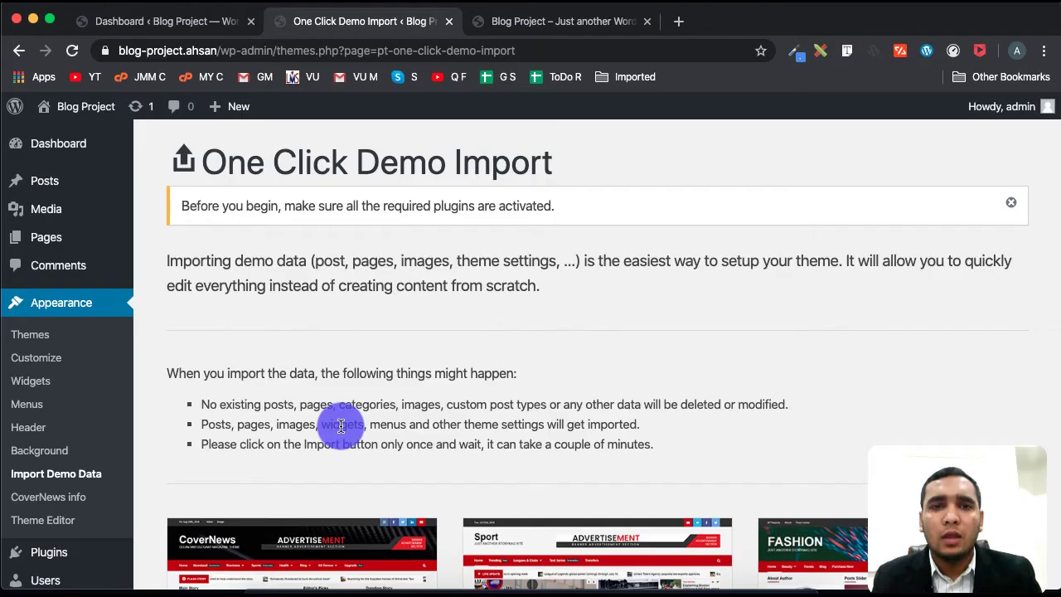
scroll(340, 428, down, 5)
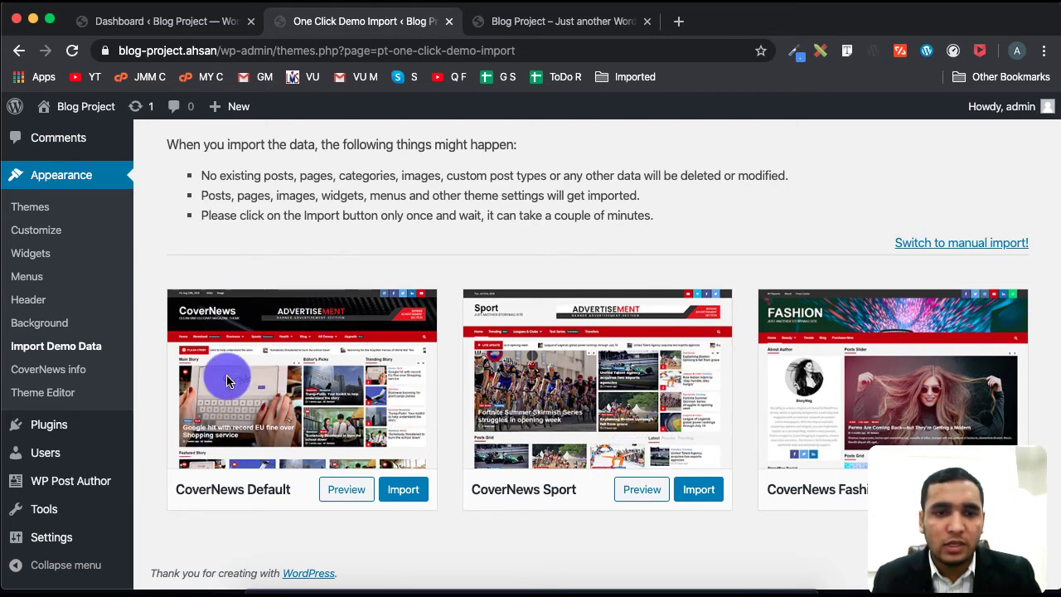
click(401, 493)
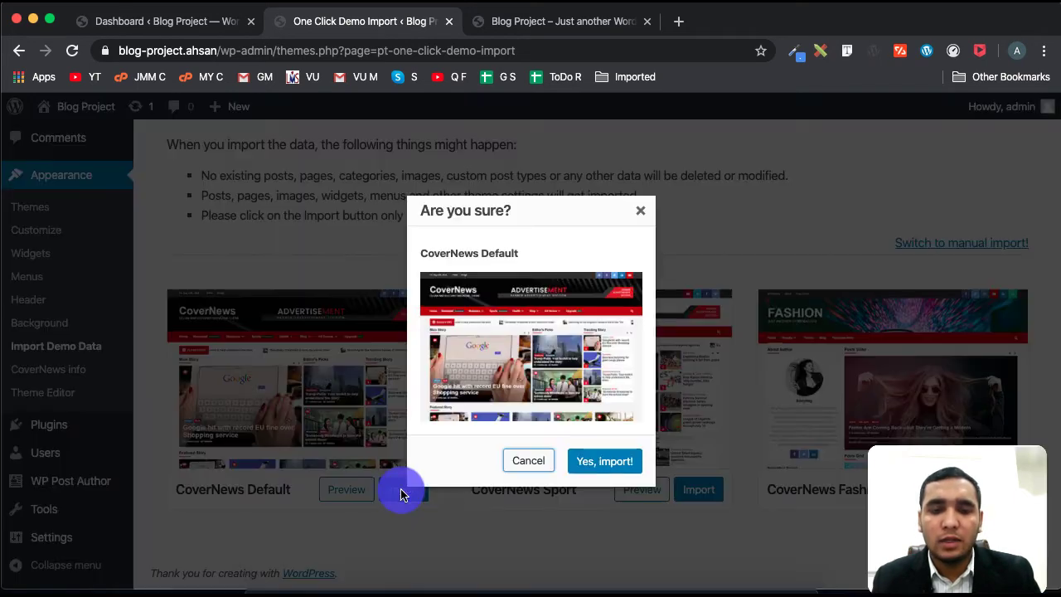
click(595, 466)
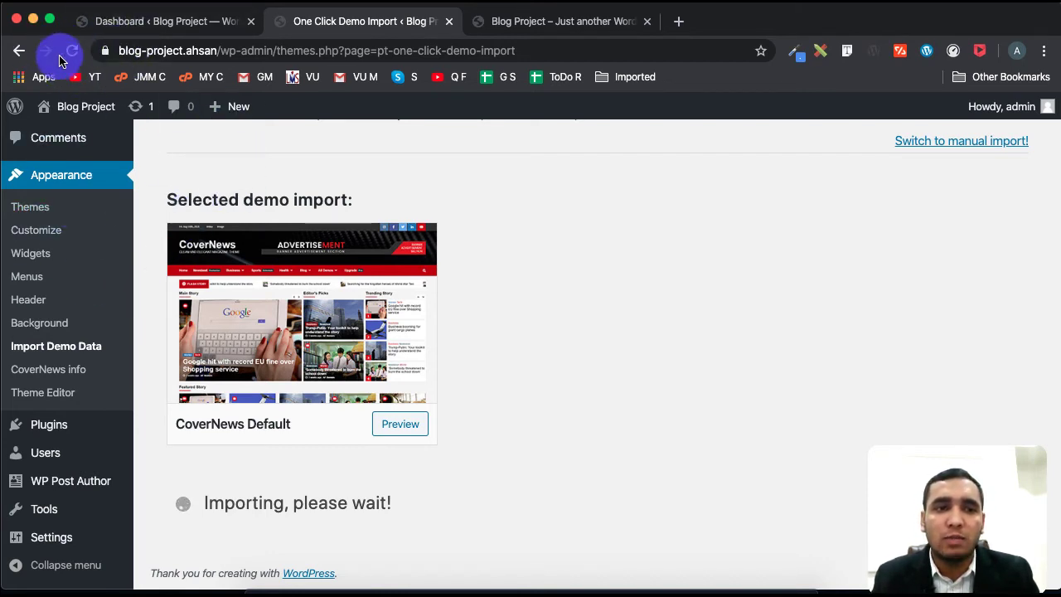
drag(169, 503, 384, 499)
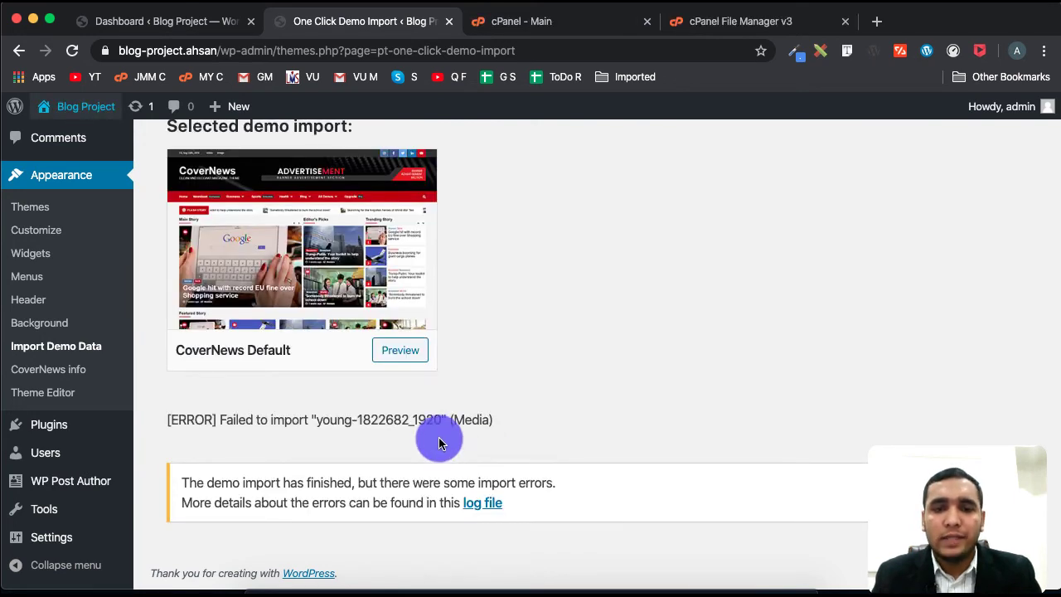
drag(198, 419, 506, 413)
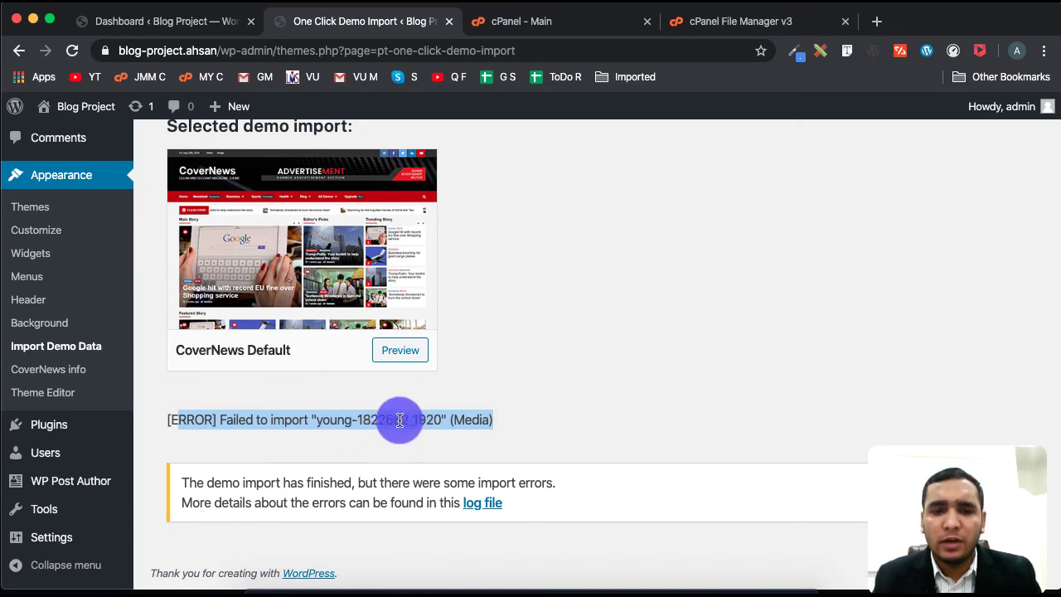
click(474, 418)
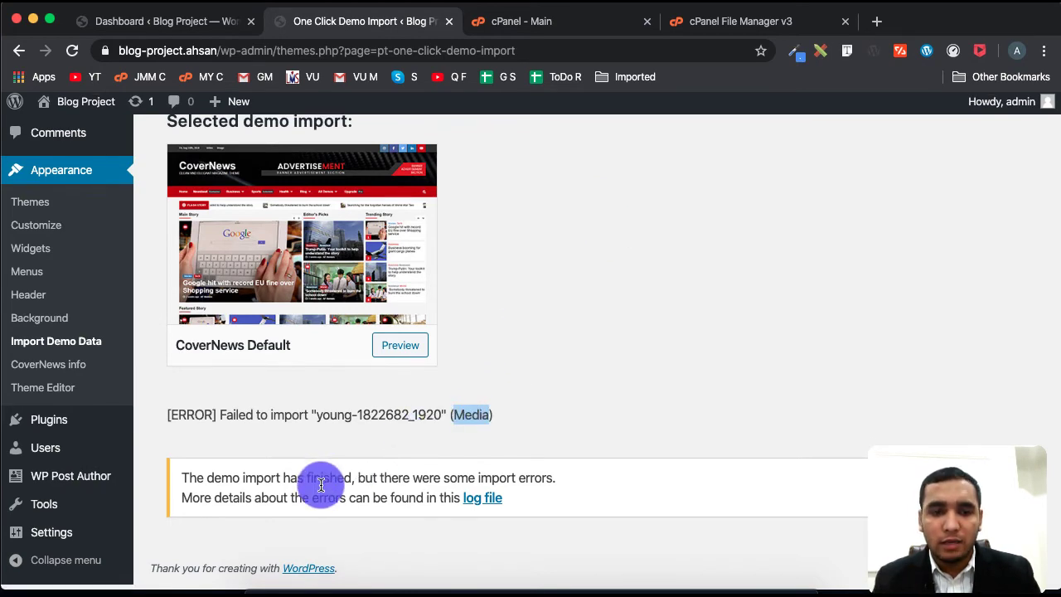
Open the blog's home page in a new tab and look over its layout and story sections
scroll(320, 389, up, 5)
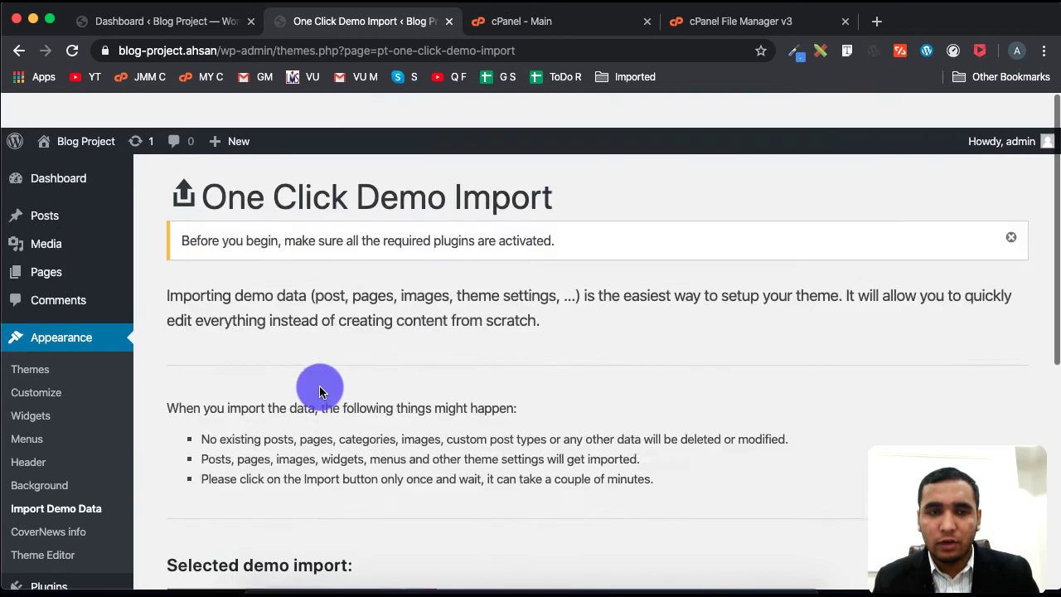
super+click(73, 114)
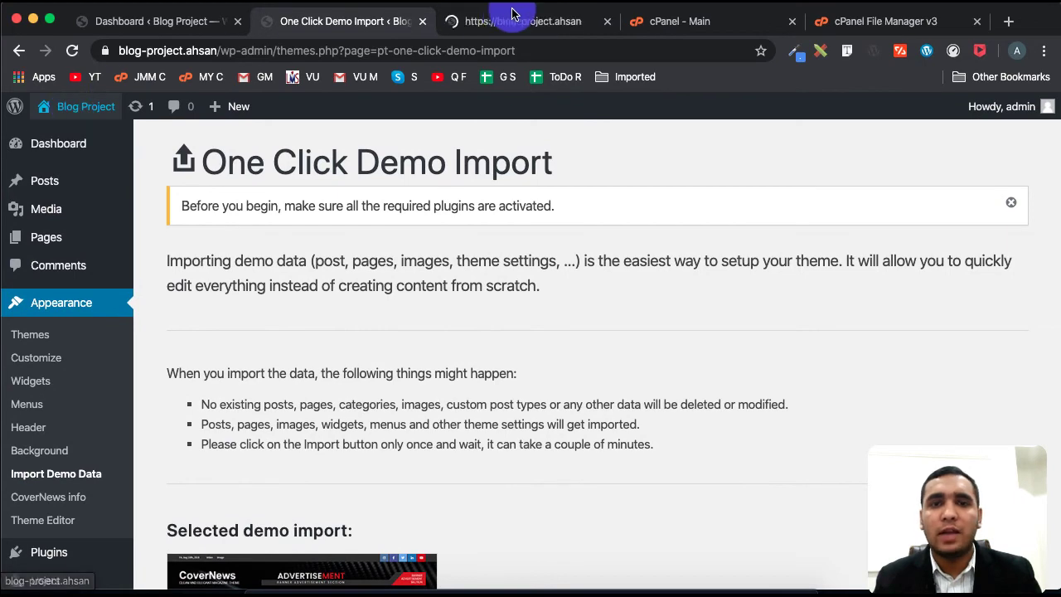
click(498, 24)
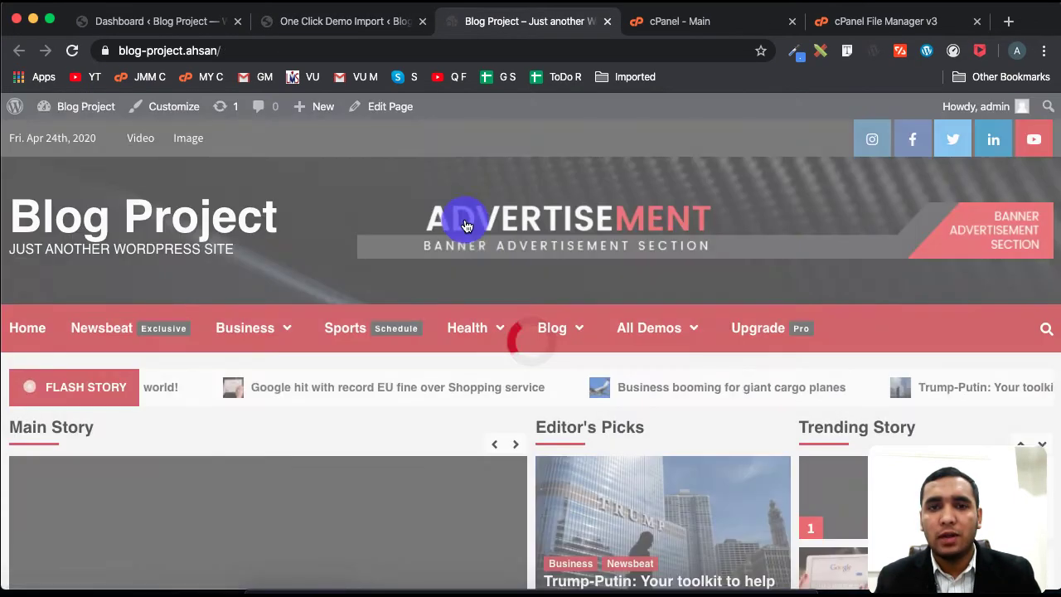
scroll(469, 431, down, 3)
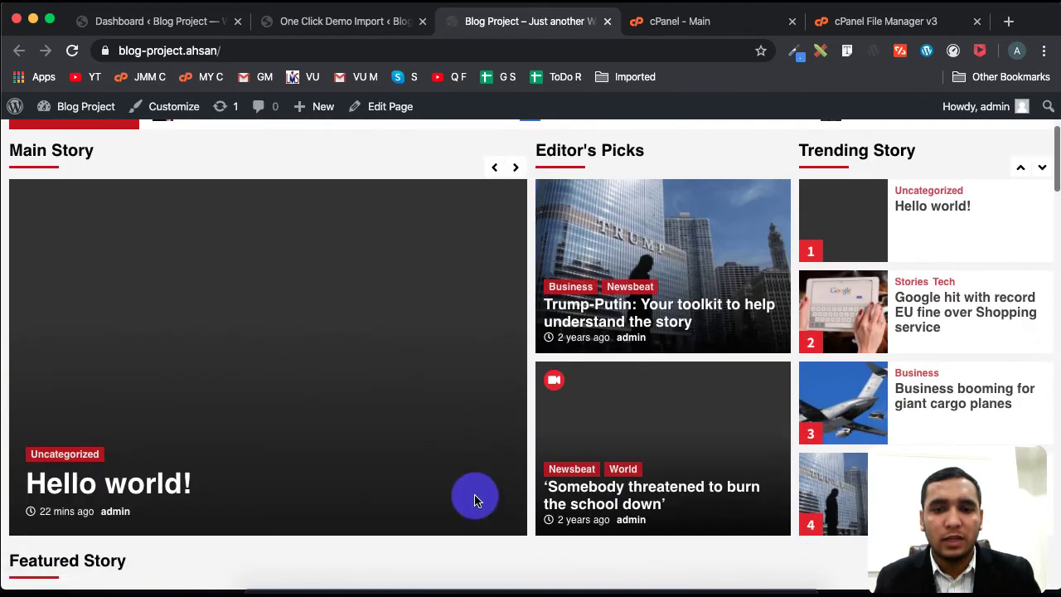
Examine the full home page from the header banner and main stories down to the Posts Carousel and You may missed sections
scroll(474, 473, down, 12)
scroll(475, 514, down, 15)
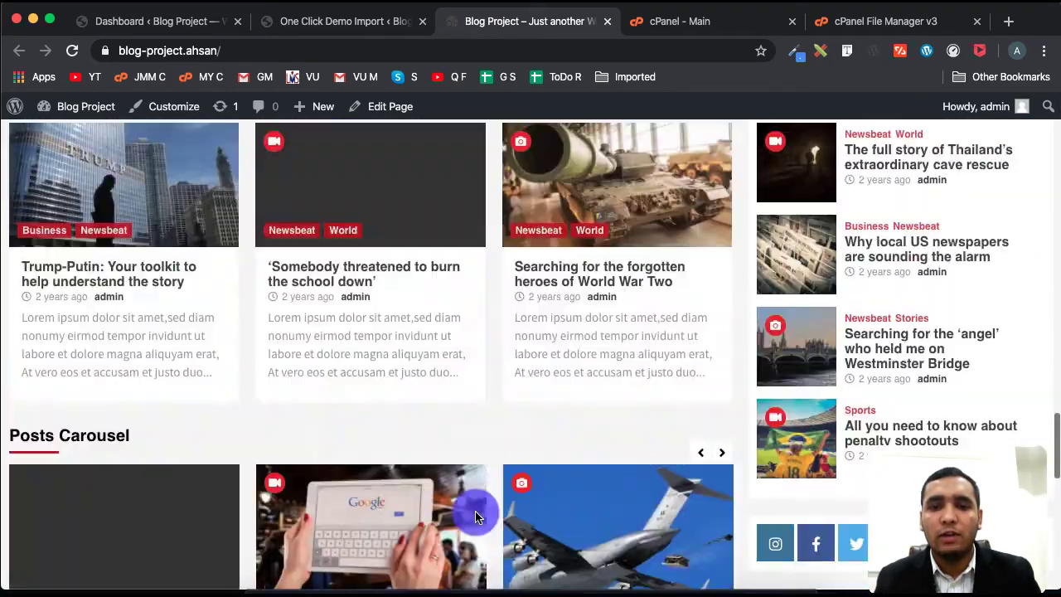
scroll(476, 516, up, 20)
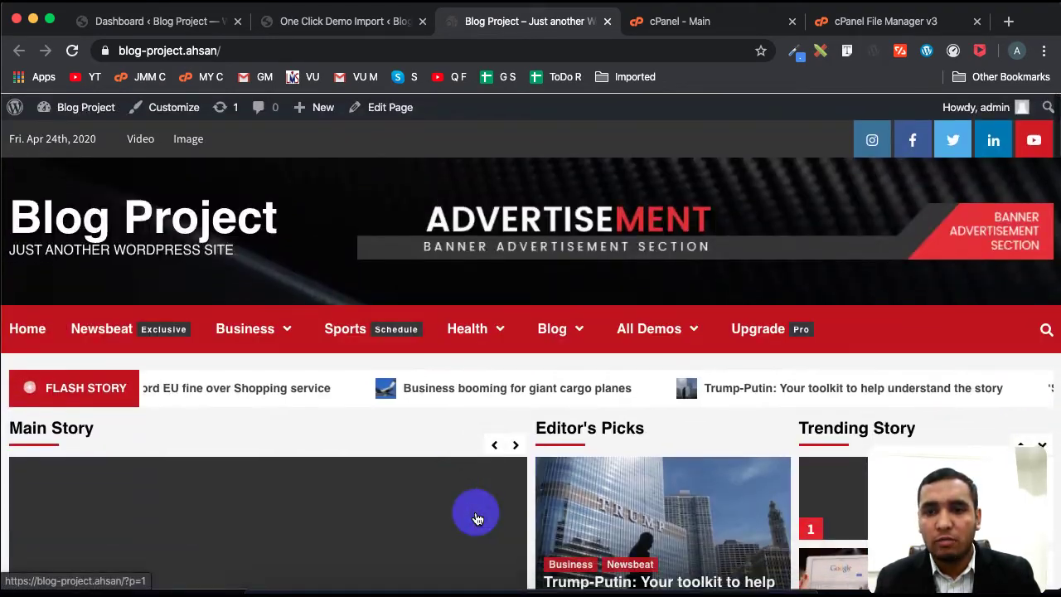
scroll(477, 519, down, 4)
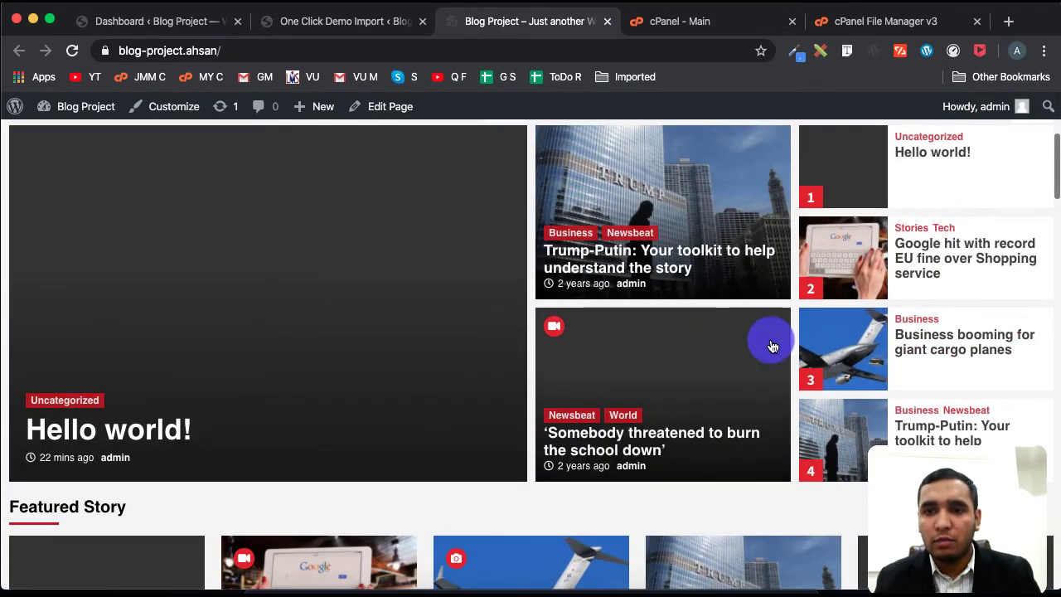
scroll(769, 340, down, 11)
scroll(772, 346, down, 10)
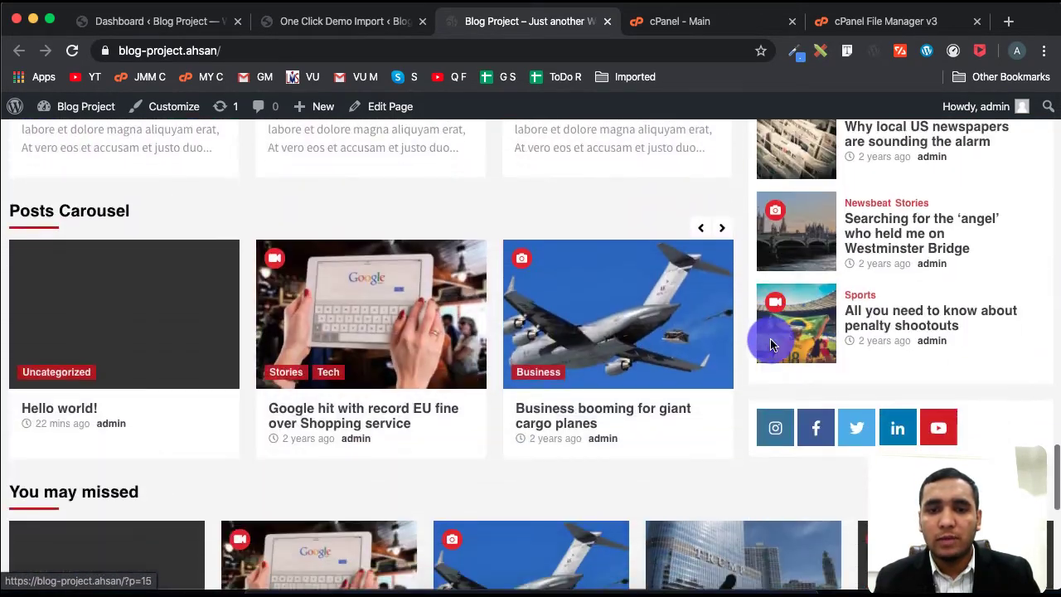
scroll(770, 345, up, 15)
scroll(770, 339, up, 10)
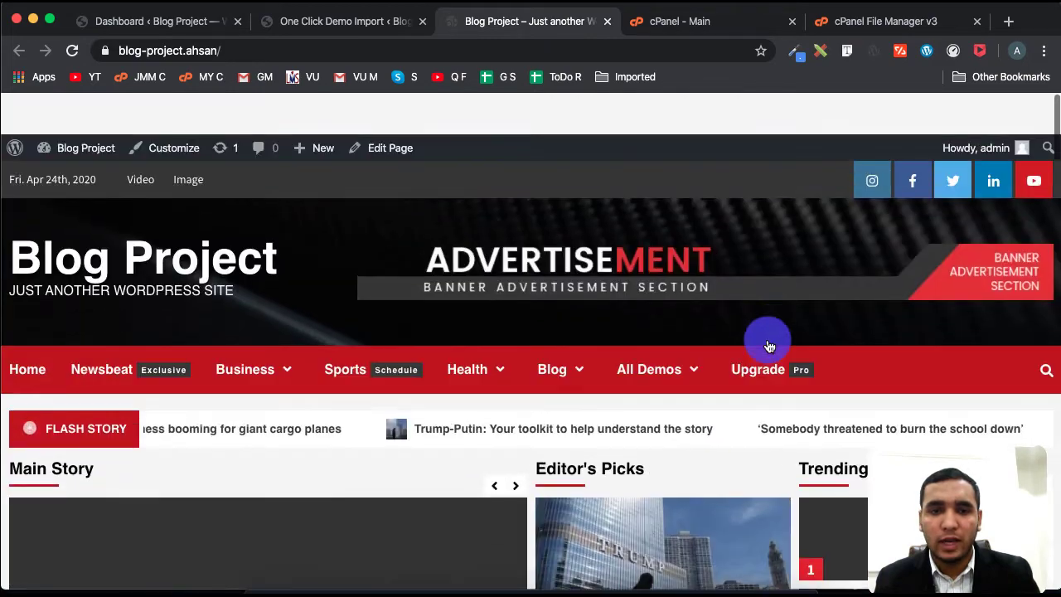
Open the featured post "Business booming for giant cargo planes" from the home page and look over its article layout and sidebar
scroll(447, 432, down, 5)
scroll(340, 310, down, 2)
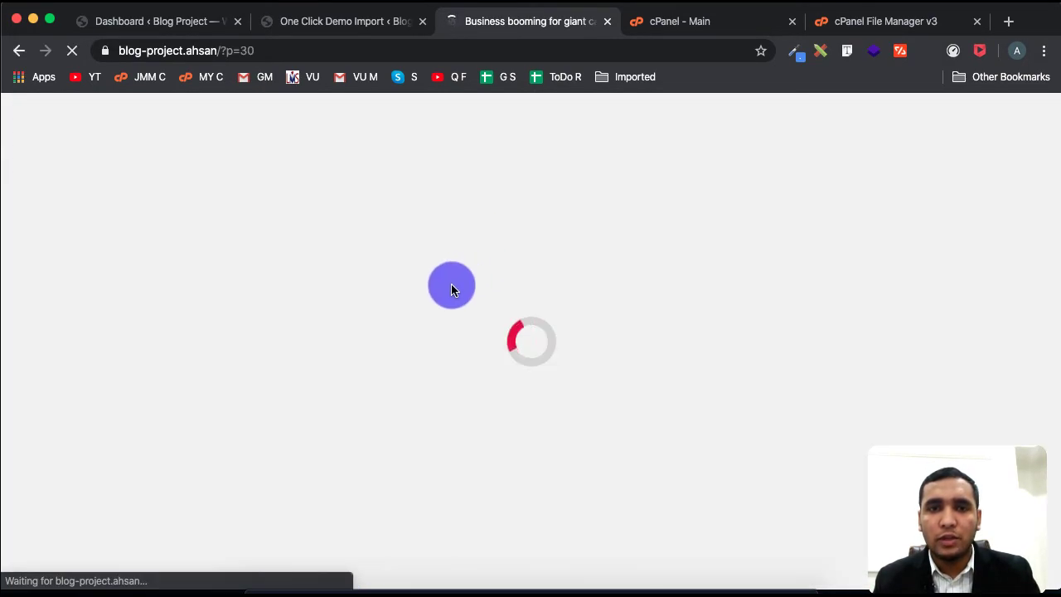
scroll(312, 489, down, 4)
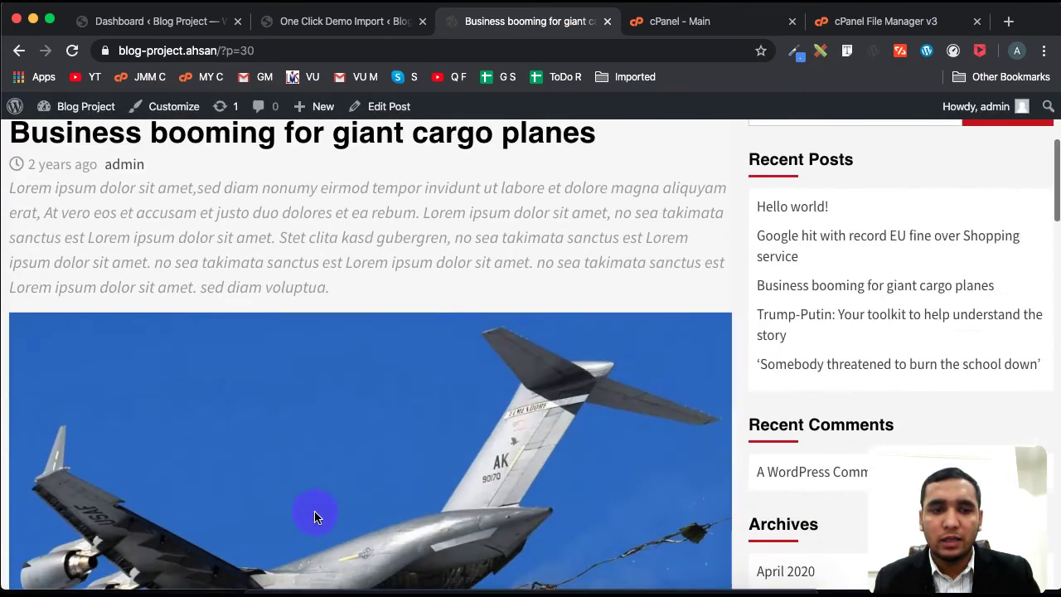